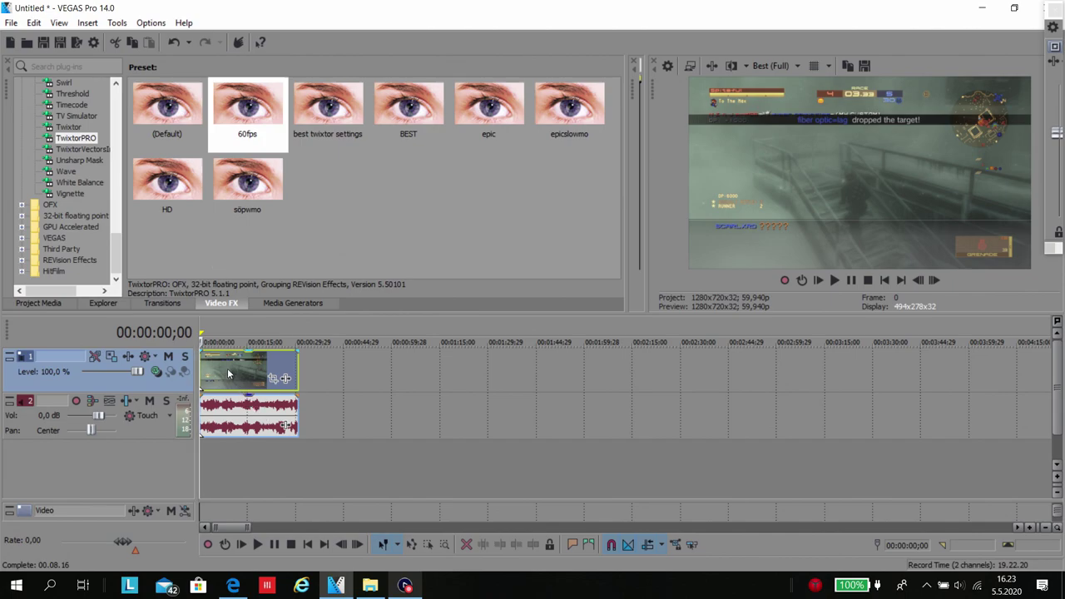
- Select TwixtorPRO in the Video FX plug-in list to reveal its saved presets
click(83, 139)
- Turn on Disable resample in the gameplay clip's event properties
right_click(212, 379)
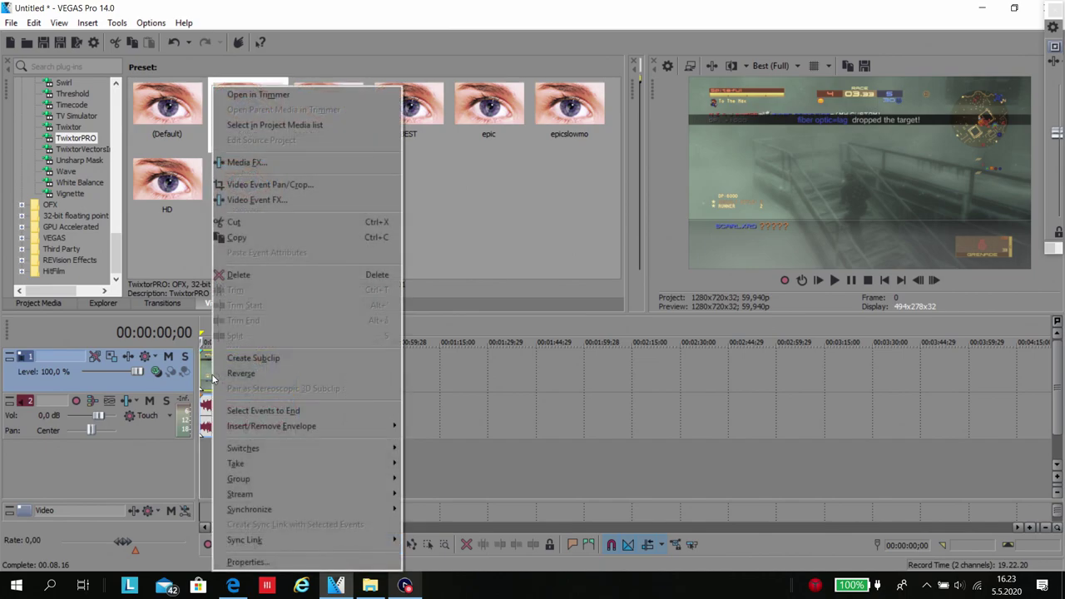
click(247, 562)
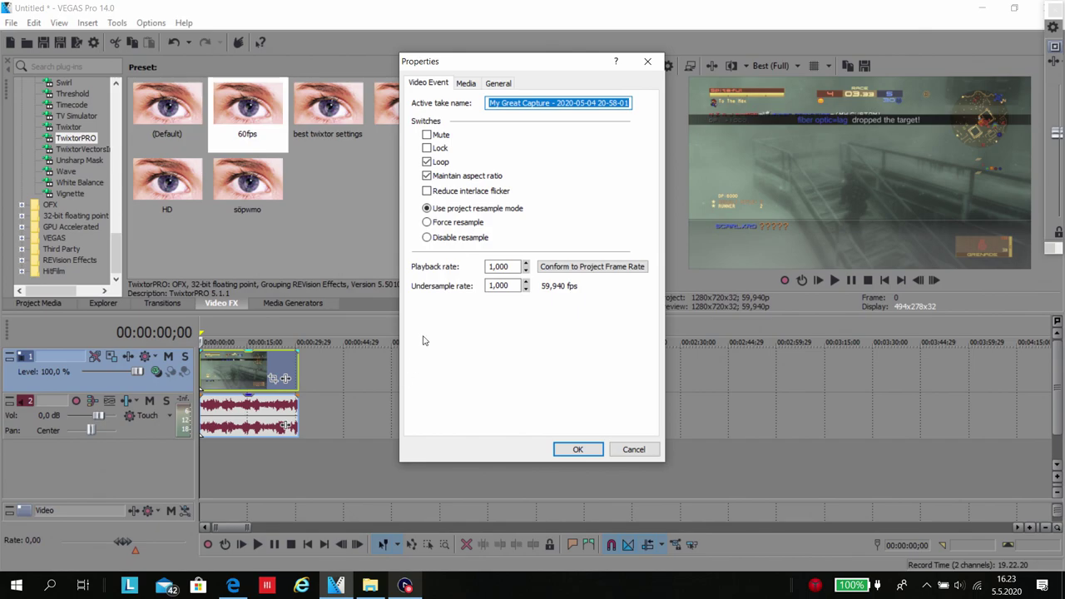
click(427, 238)
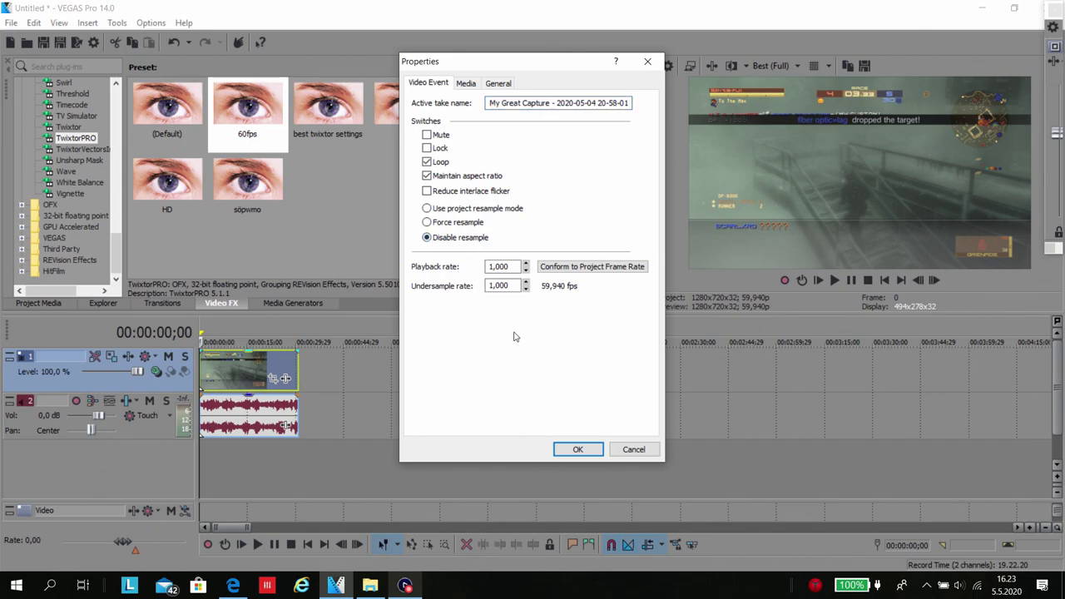
click(559, 450)
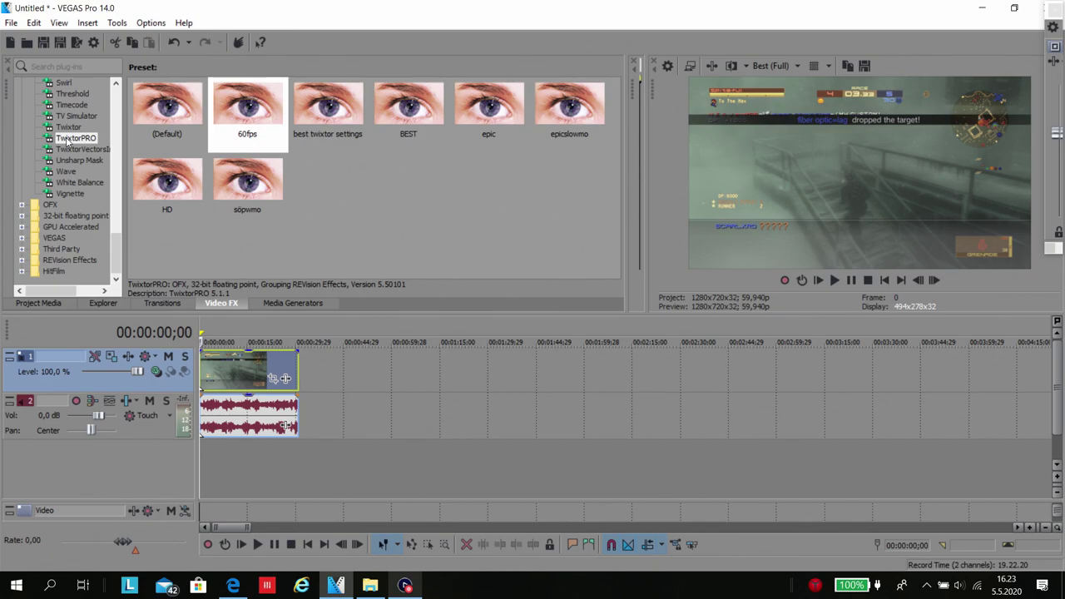
- Apply the TwixtorPRO 60fps preset to the gameplay clip at Speed 50
drag(66, 143, 222, 128)
click(222, 127)
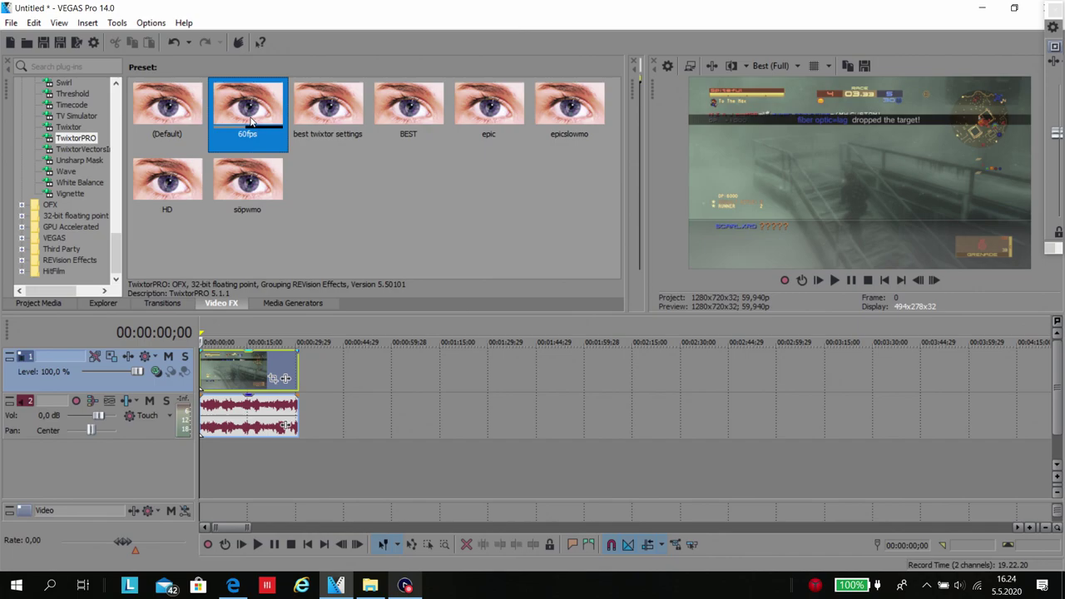
drag(247, 108, 252, 371)
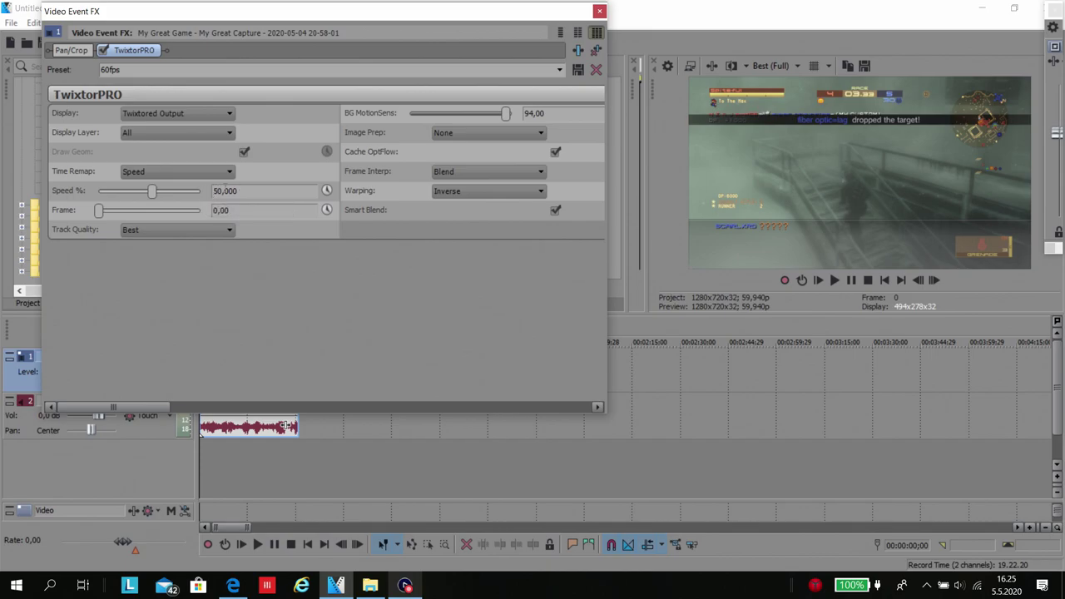
click(599, 12)
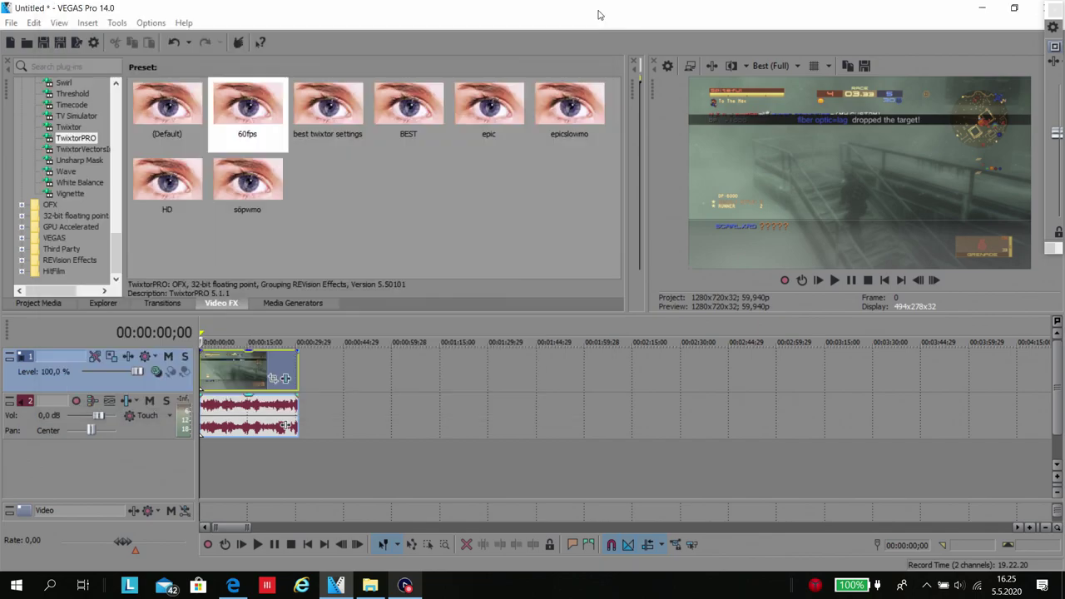
- Change the gameplay clip's playback rate from 1 to 2 in its event properties
right_click(235, 376)
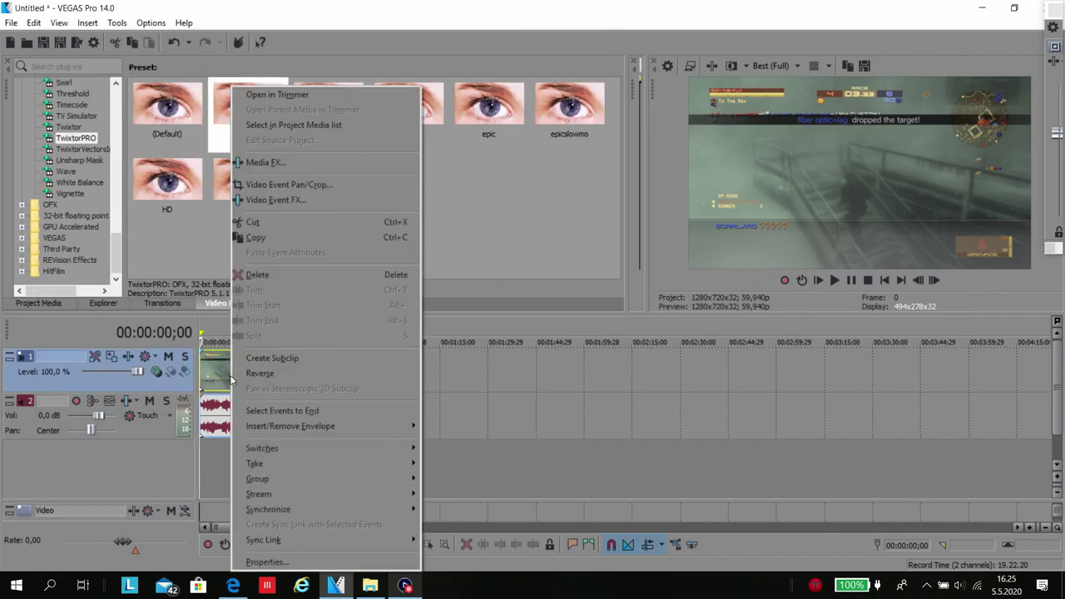
click(287, 563)
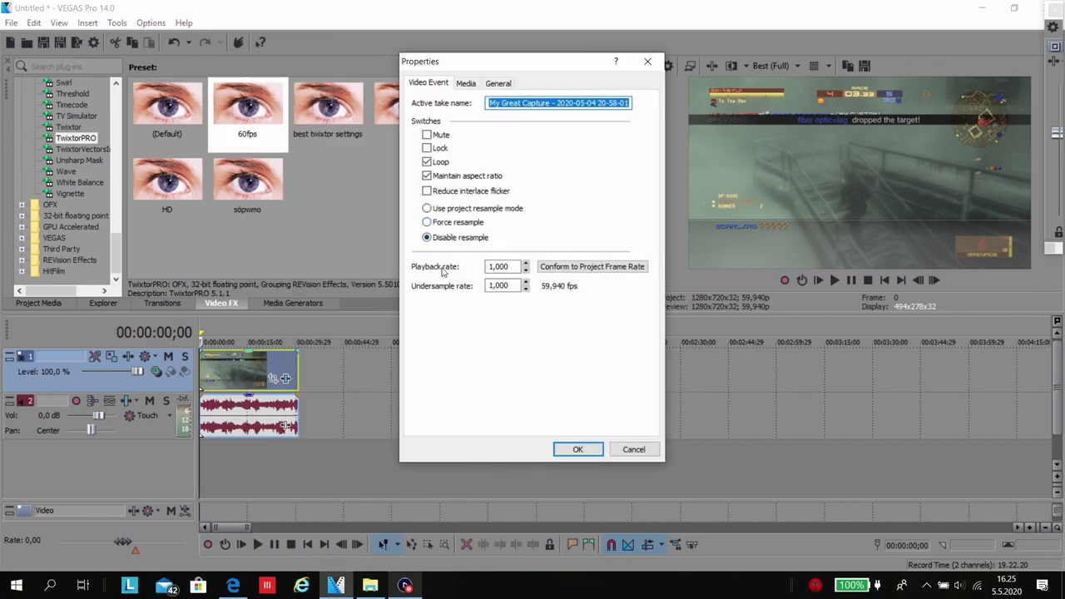
click(489, 266)
key(Delete)
text(2)
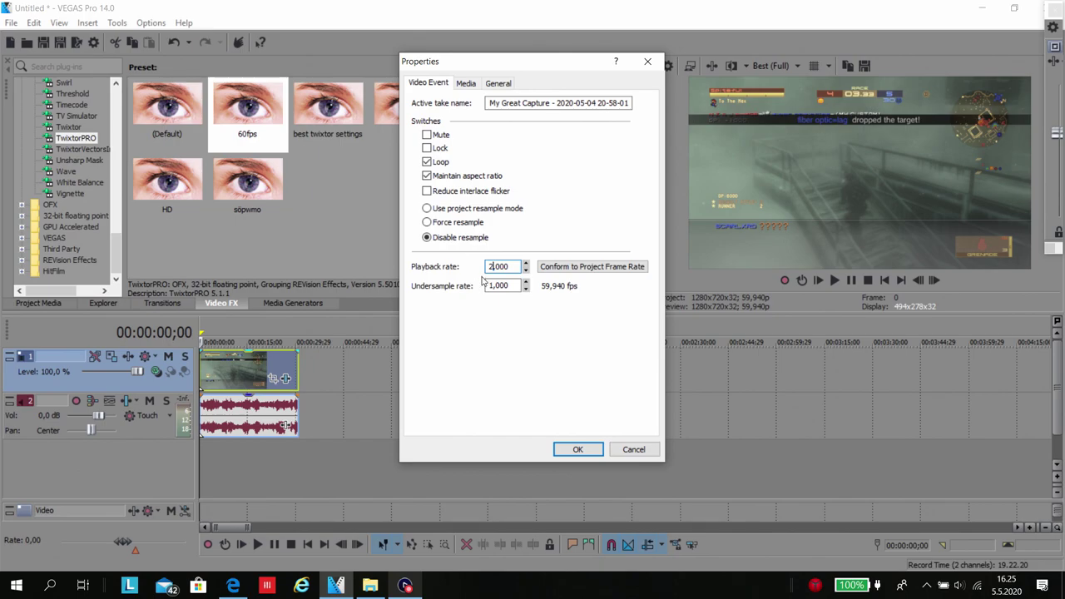
click(563, 450)
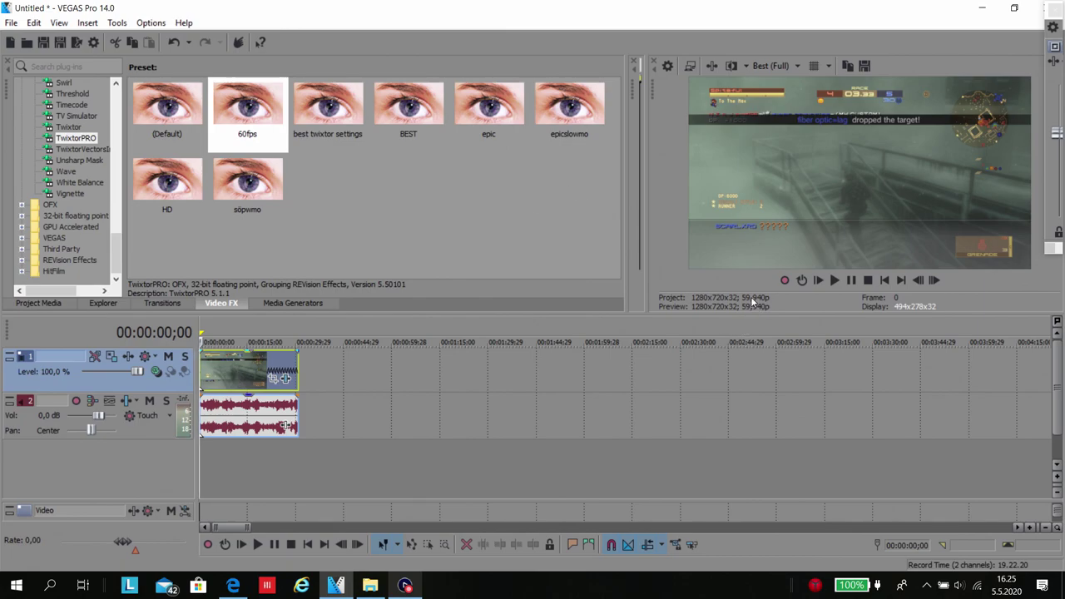
- Set the project frame rate to 60 fps, then bring up the Render As dialog
click(671, 65)
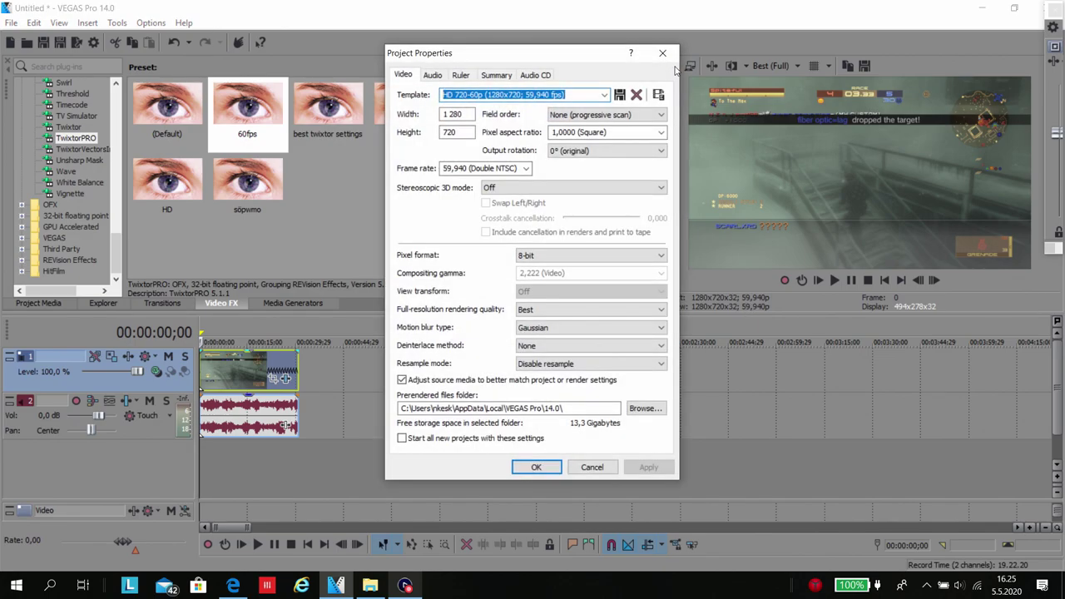
click(490, 170)
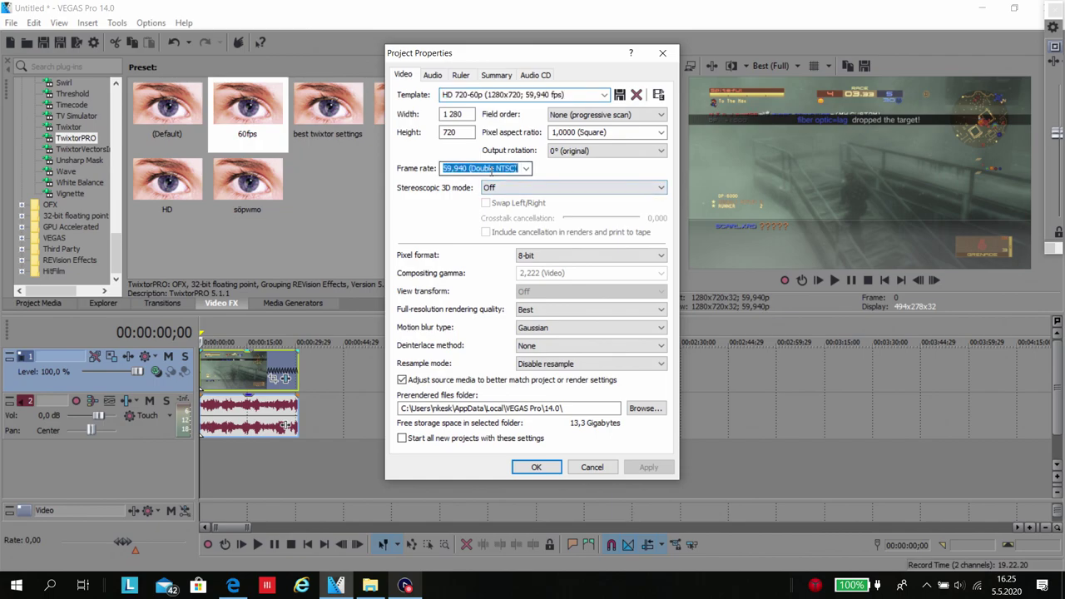
text(60)
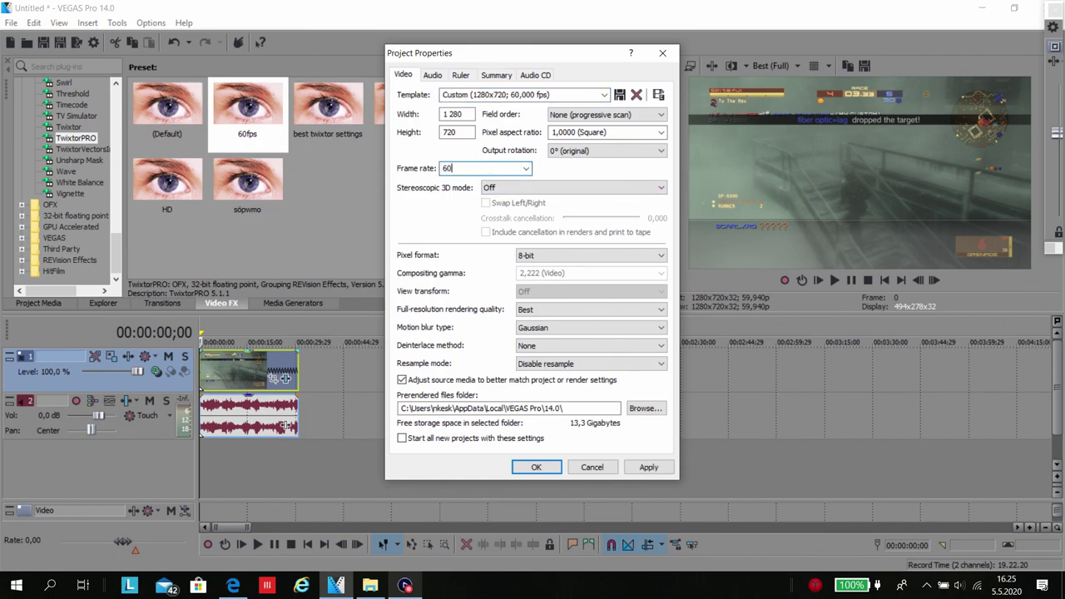
key(Return)
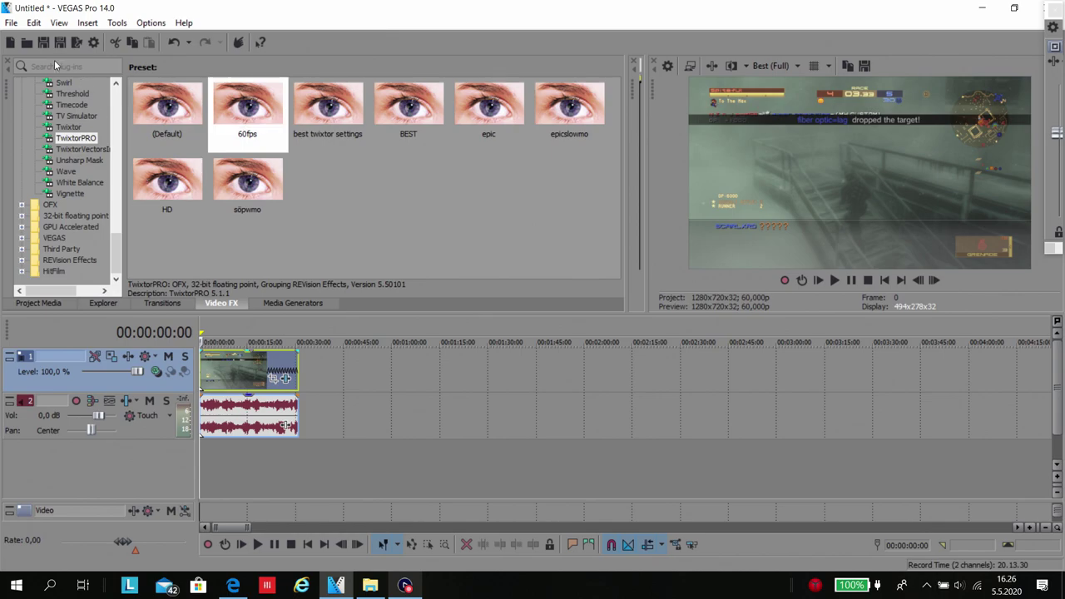
click(77, 47)
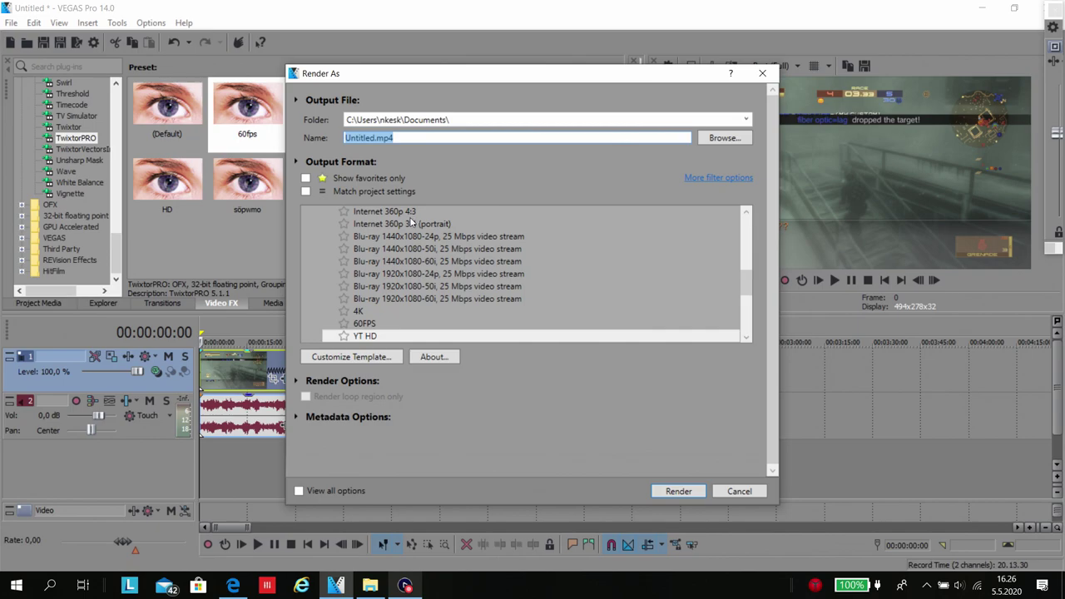
- Customise the 60FPS template by unchecking 'Allow source to adjust frame rate'
click(403, 325)
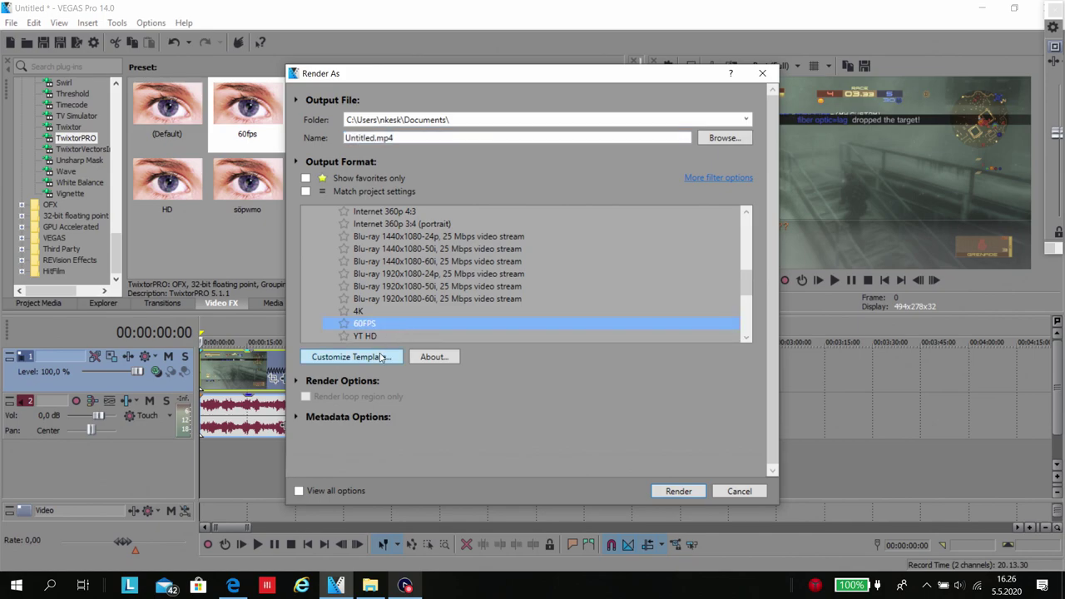
click(378, 356)
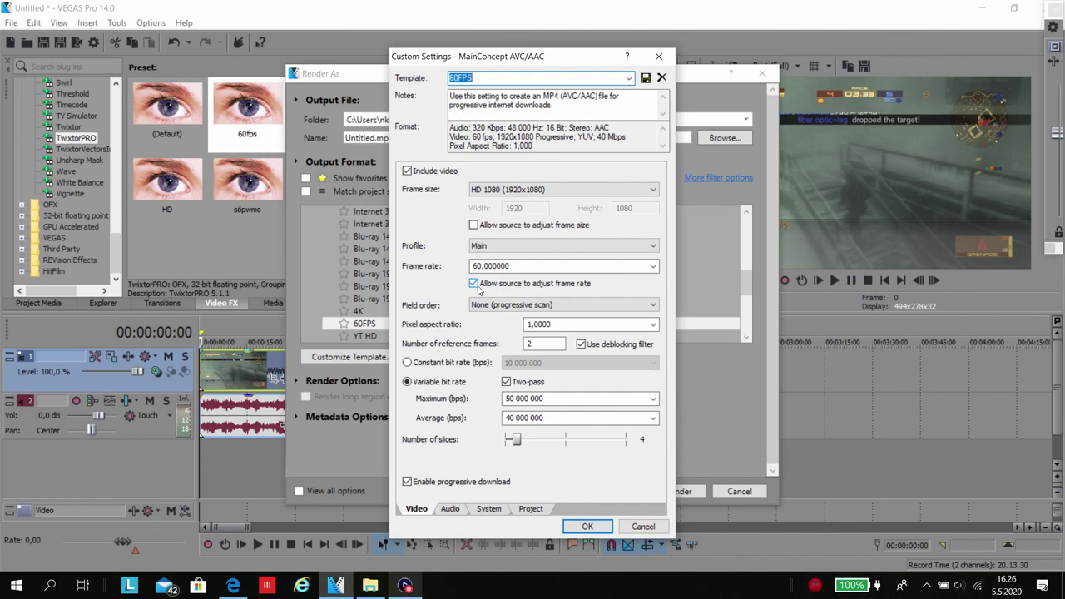
click(473, 284)
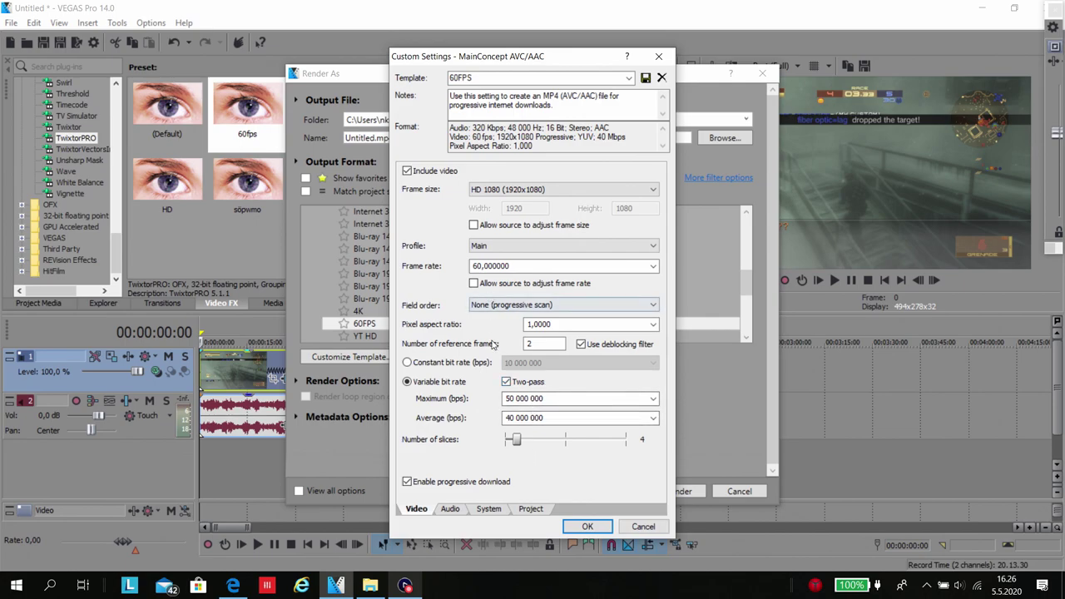
click(453, 511)
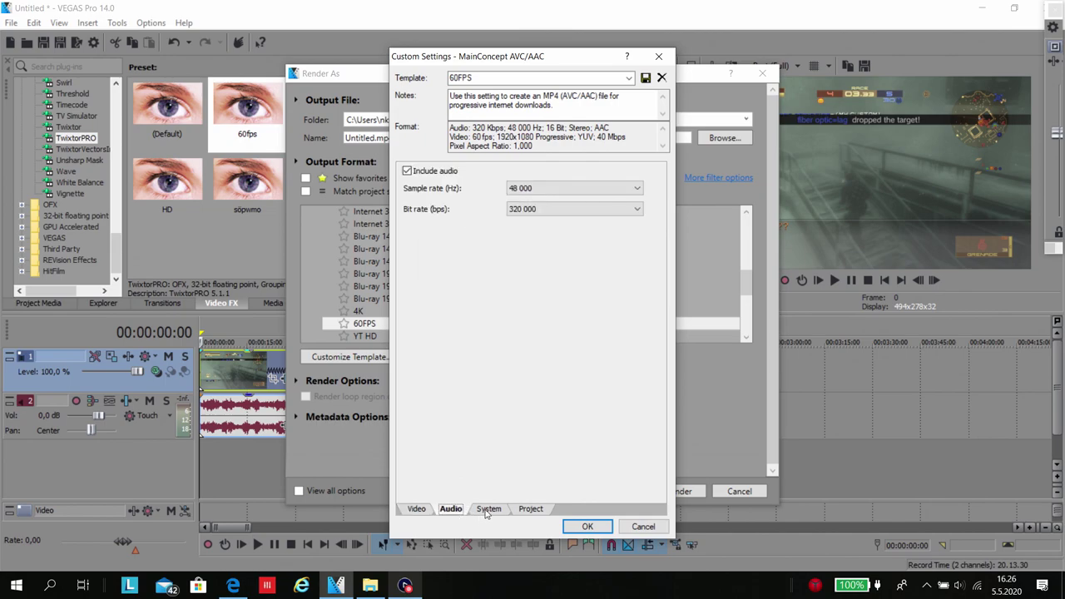
click(487, 511)
click(543, 511)
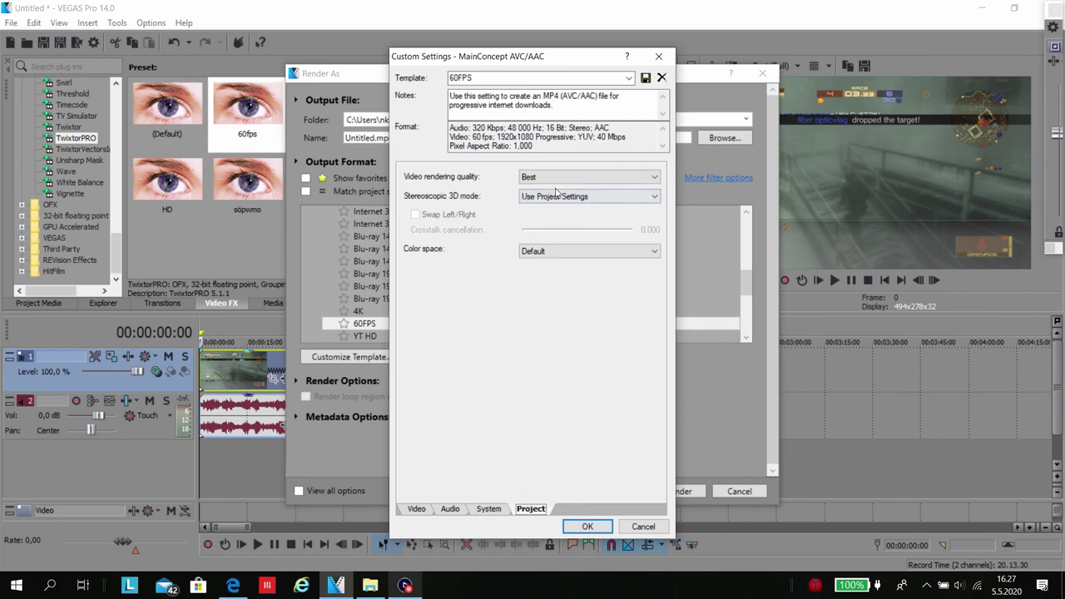
click(602, 526)
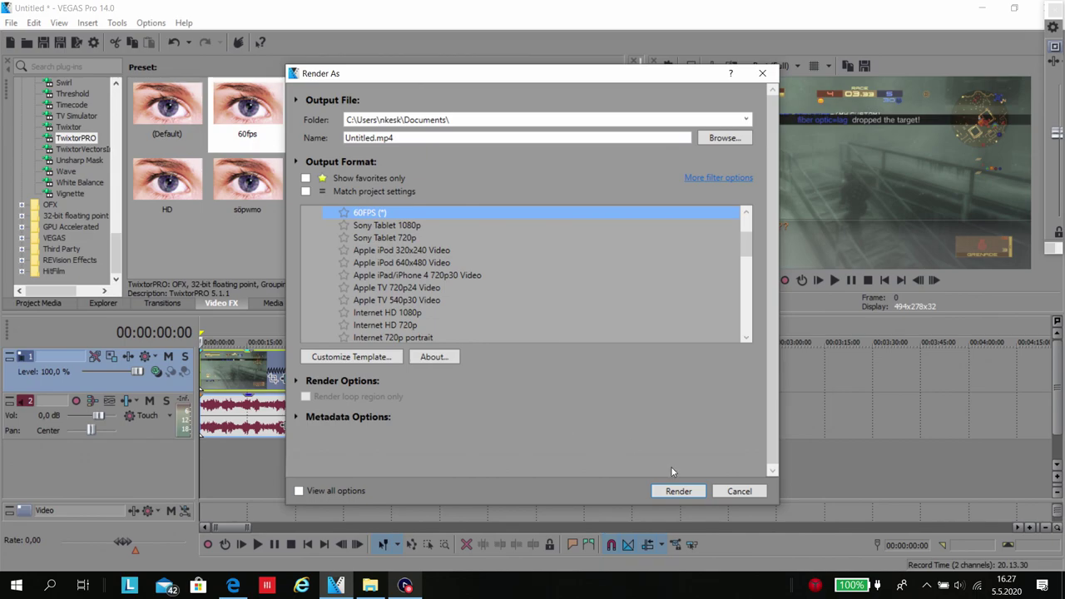
- Render to a new file named 'test 60 fps' instead of overwriting Untitled.mp4
click(678, 490)
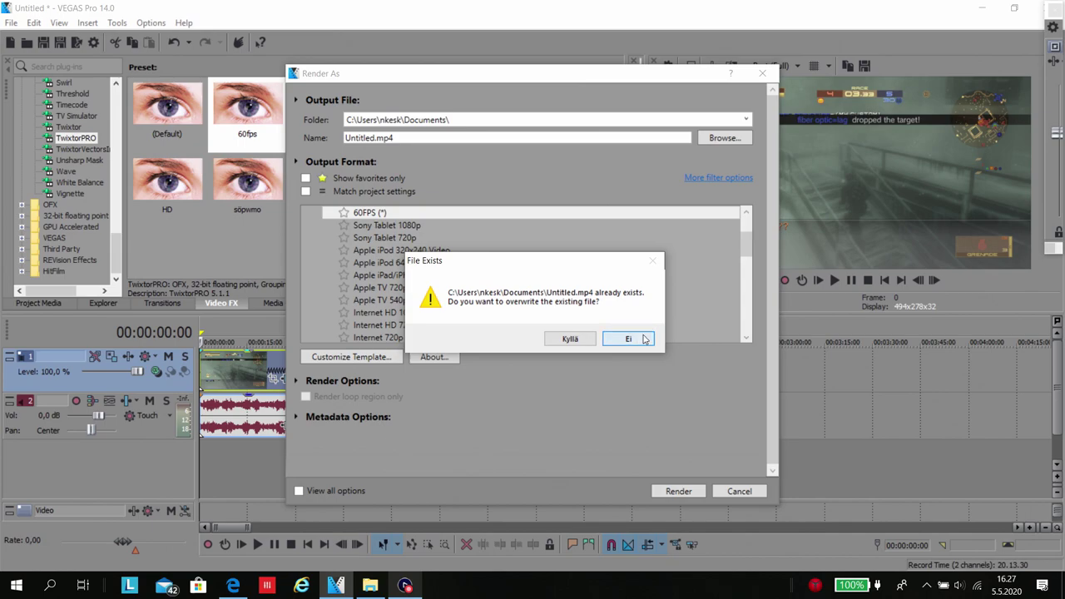
click(628, 338)
drag(434, 138, 326, 142)
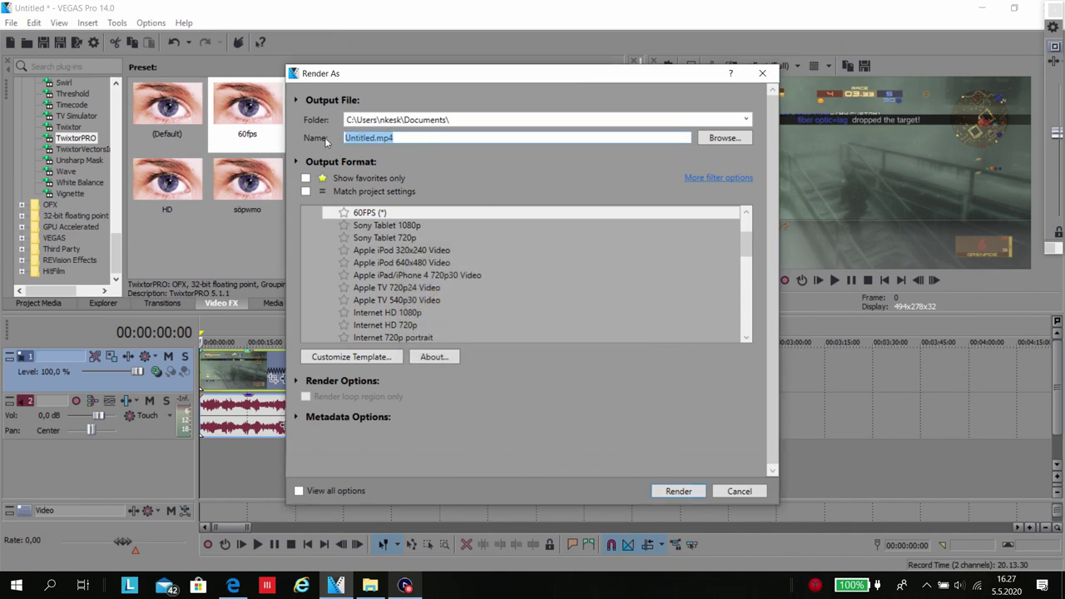
text(test 60 fps)
click(679, 491)
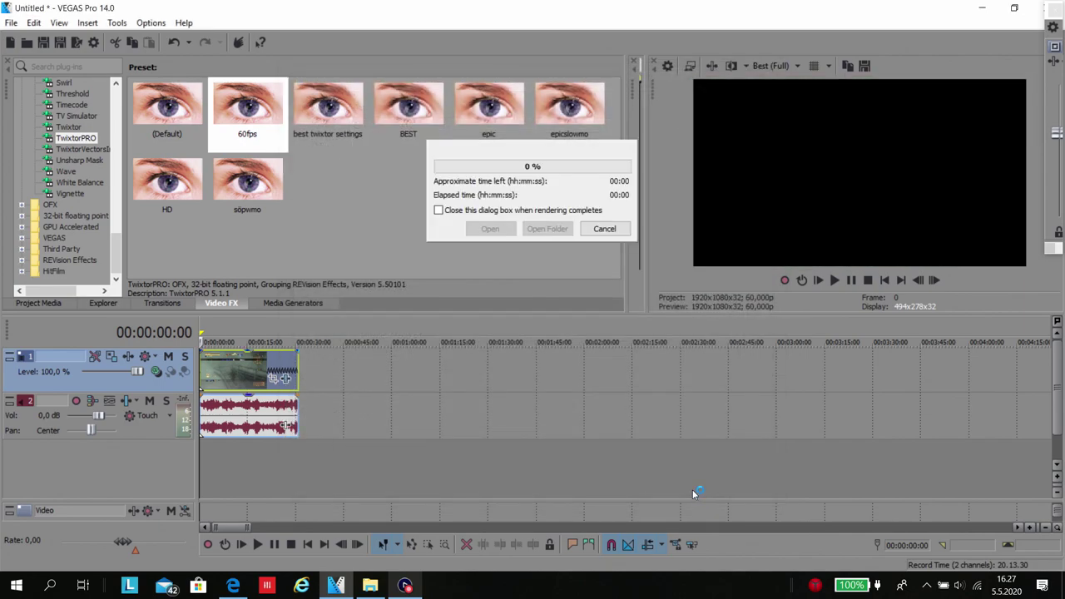